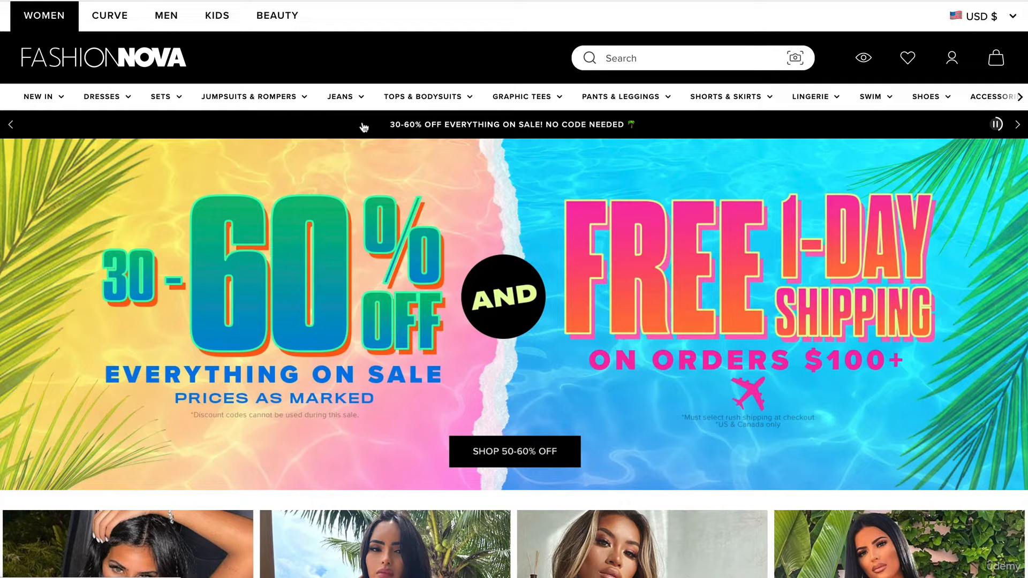
pyautogui.moveTo(356, 98)
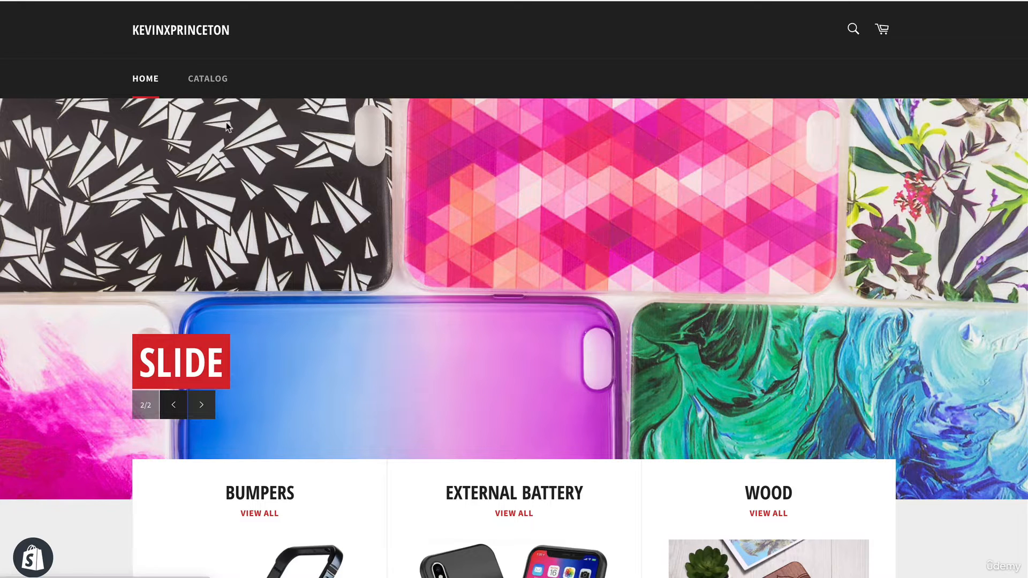
pyautogui.scroll(-1, 221, 213)
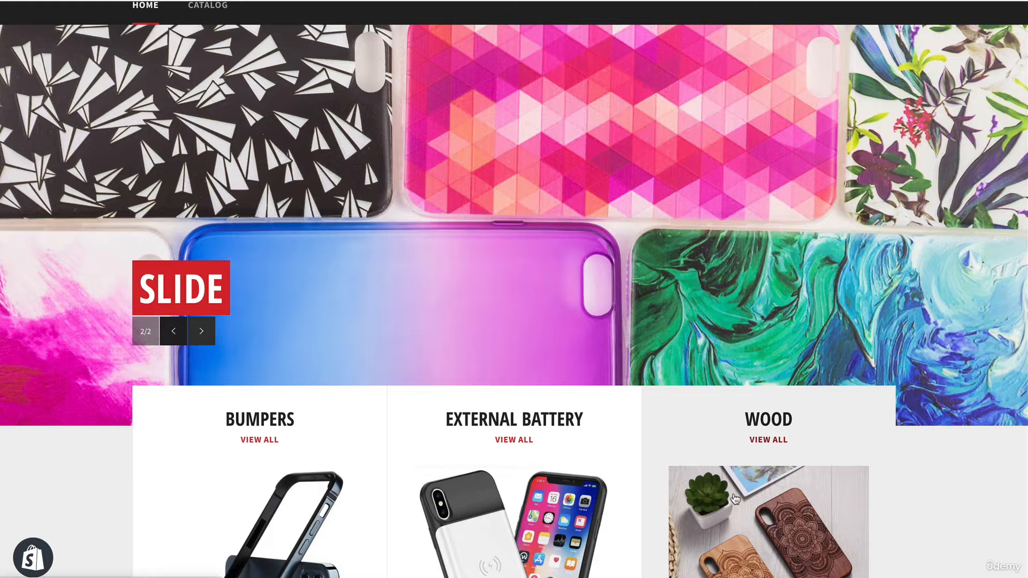
pyautogui.scroll(1, 742, 498)
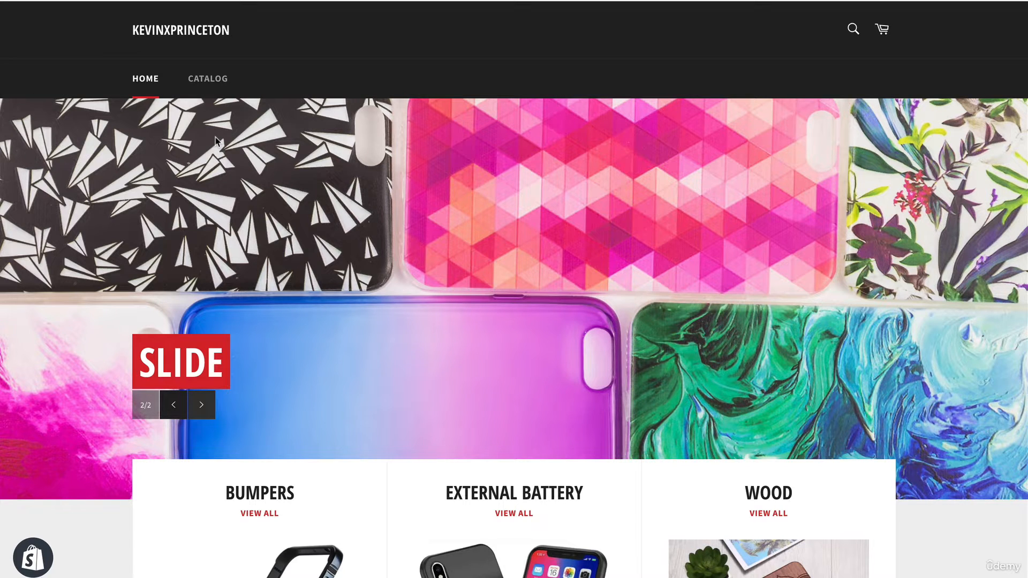
# Step: Return to the Shopify admin and open the Main menu from the online store's navigation settings for editing
pyautogui.hotkey('ctrl', 'shift', 'Tab')
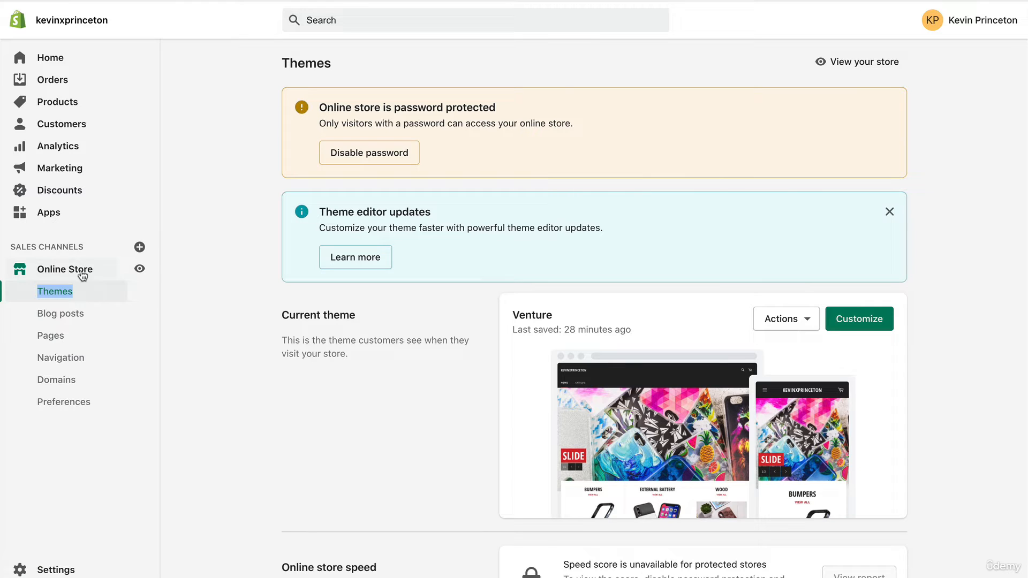
pyautogui.click(54, 360)
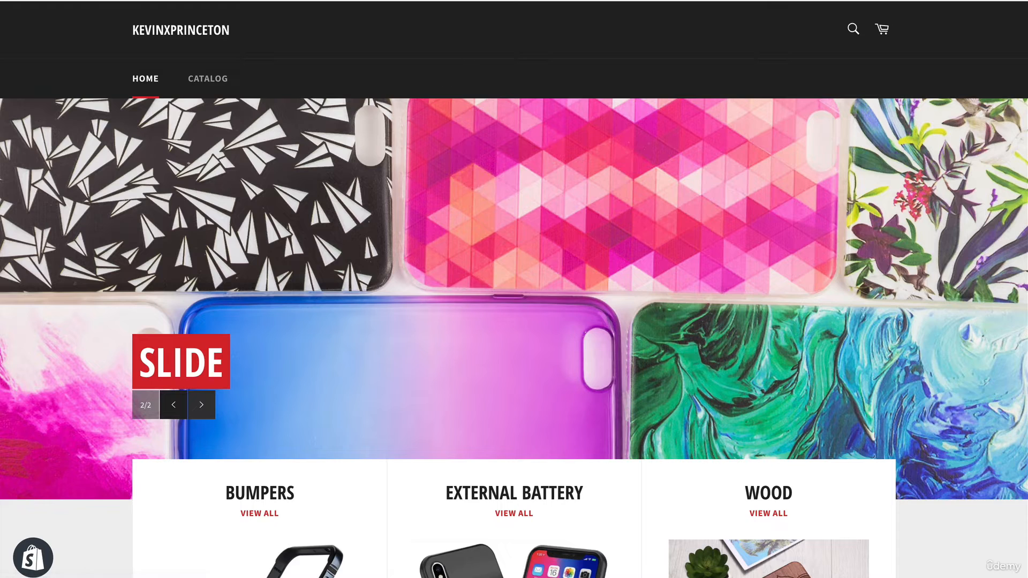
pyautogui.click(343, 0)
pyautogui.hotkey('ctrl', 'Tab')
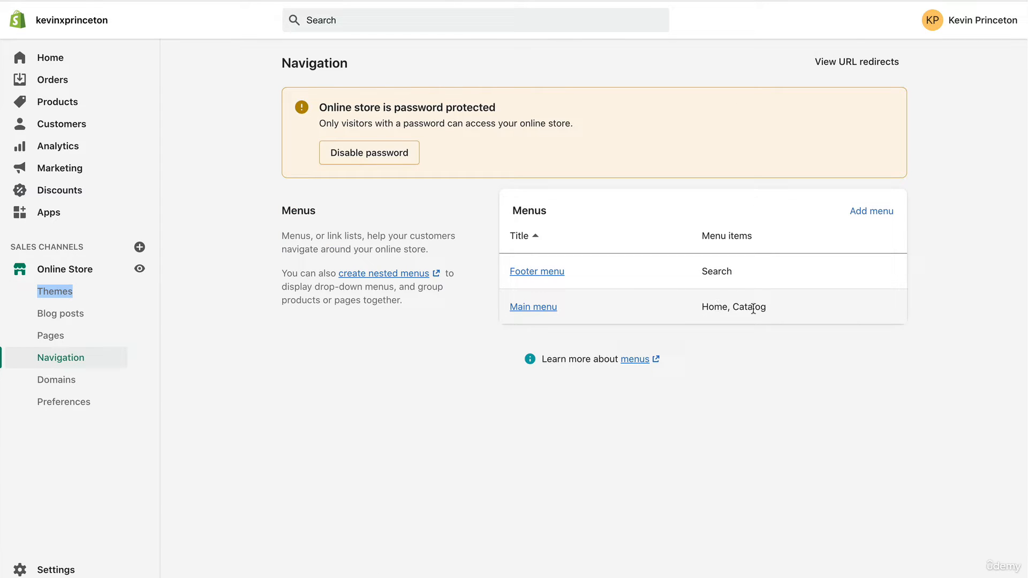
pyautogui.click(534, 307)
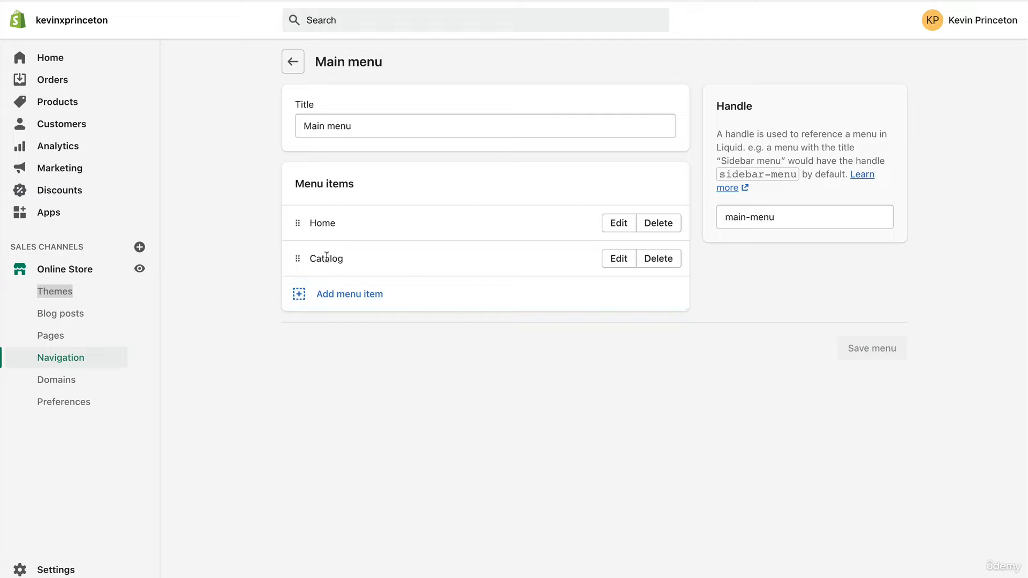
# Step: Rename the main menu's Catalog item to Collections and apply the change
pyautogui.click(612, 264)
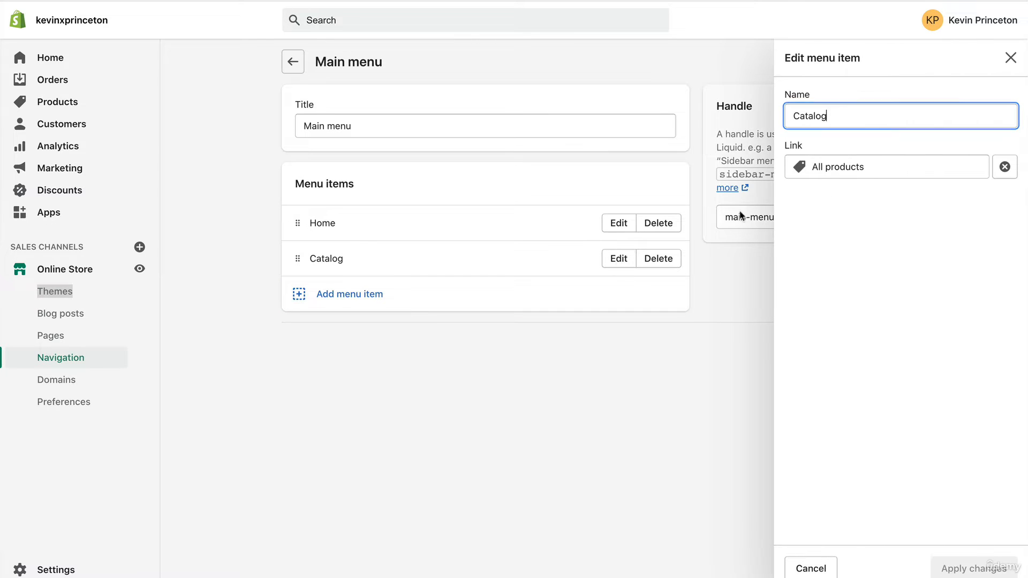
pyautogui.press('BackSpace')
pyautogui.press('BackSpace')
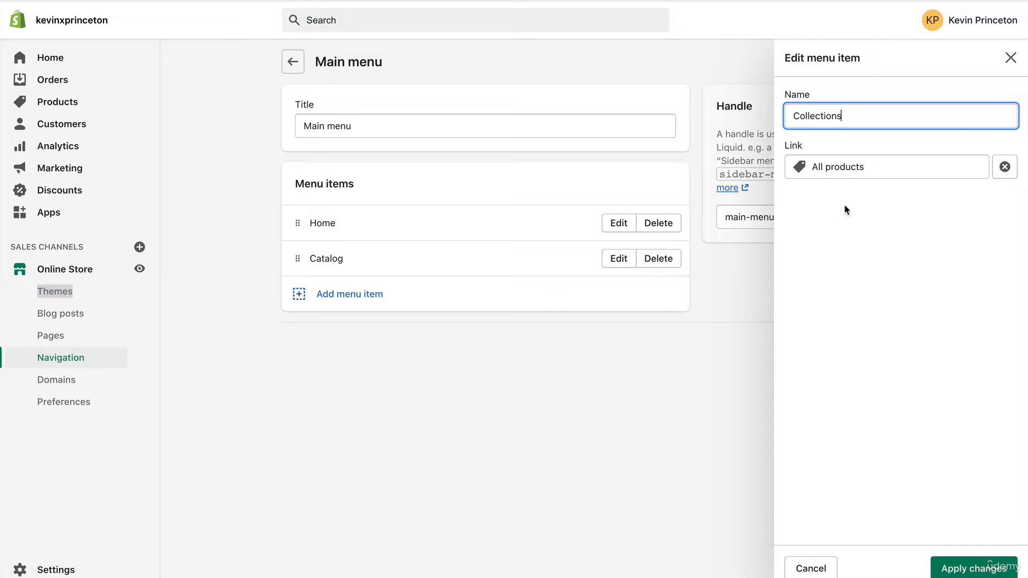
pyautogui.click(954, 569)
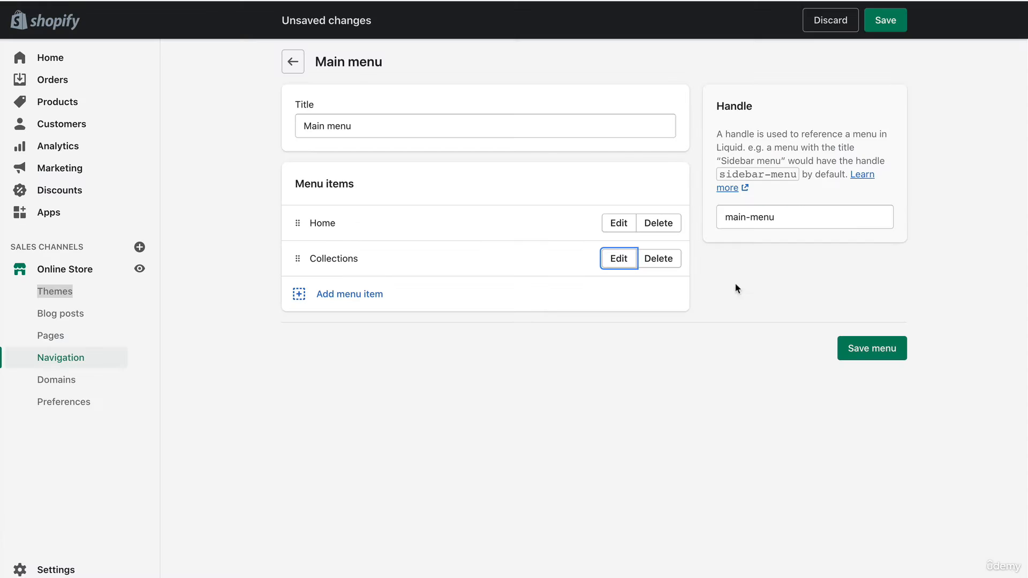
pyautogui.click(620, 260)
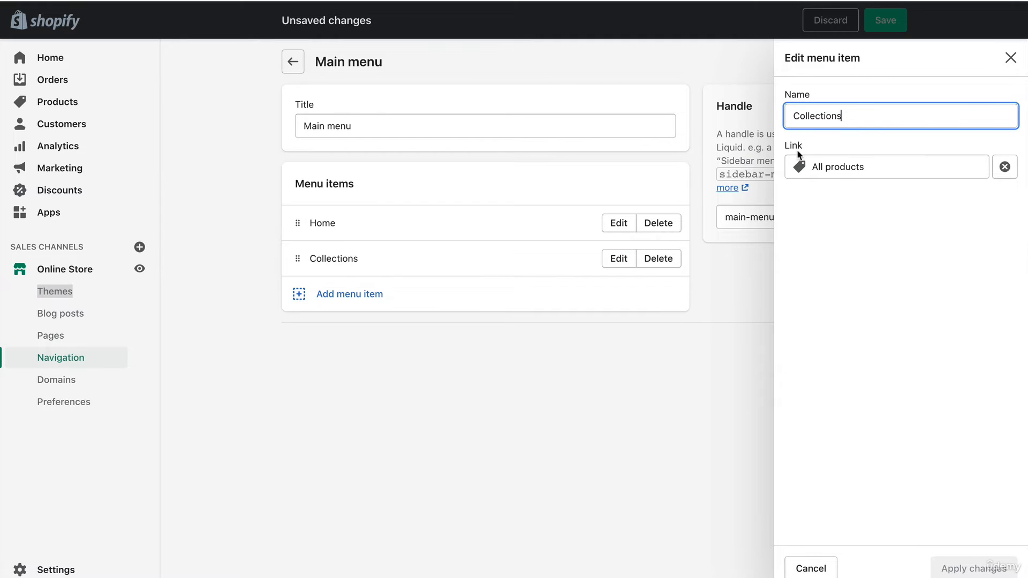
pyautogui.click(701, 416)
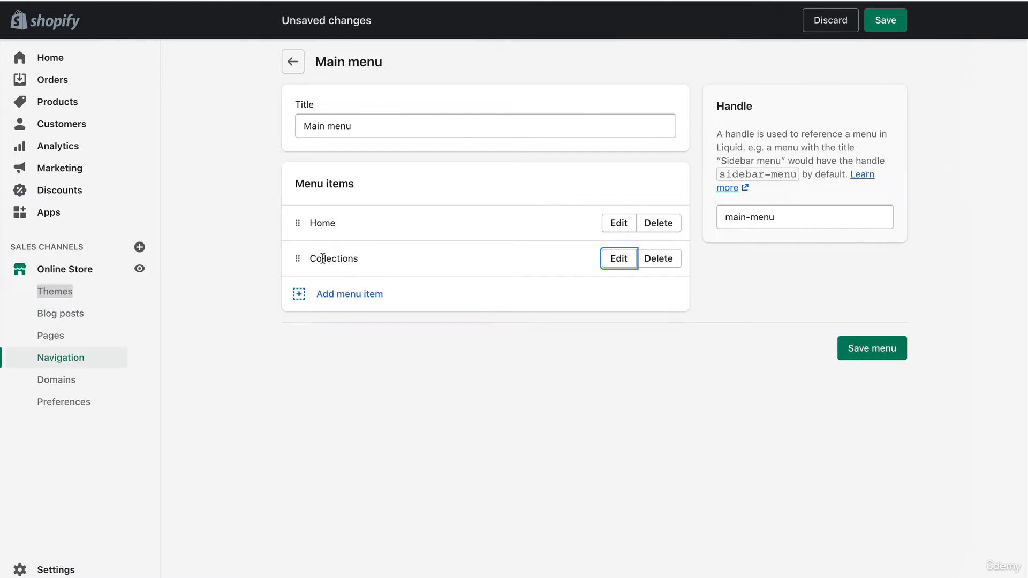
# Step: Add a menu item named Bumper Cases linked to the Bumpers collection and nest it under Collections
pyautogui.click(304, 296)
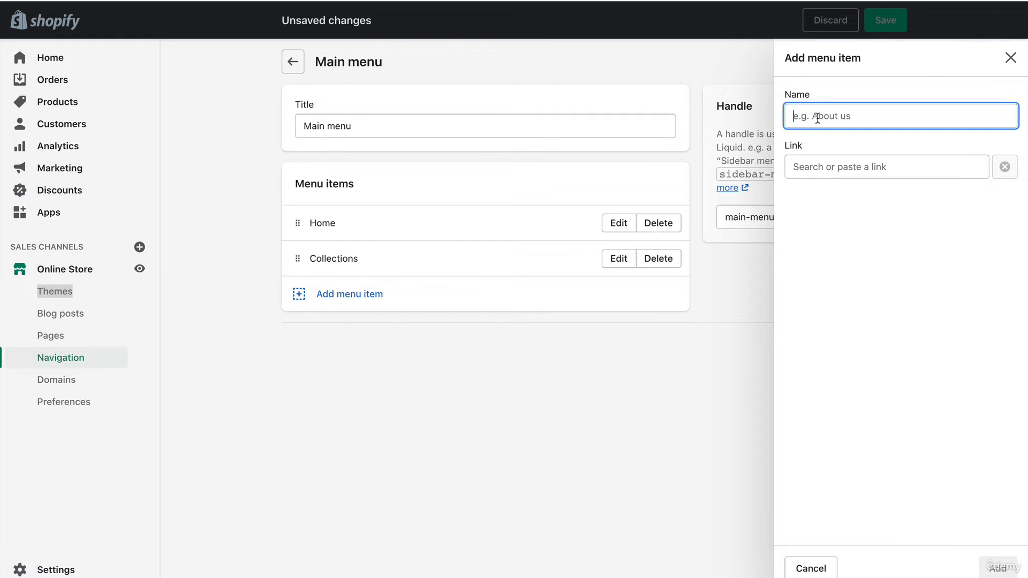
pyautogui.click(811, 166)
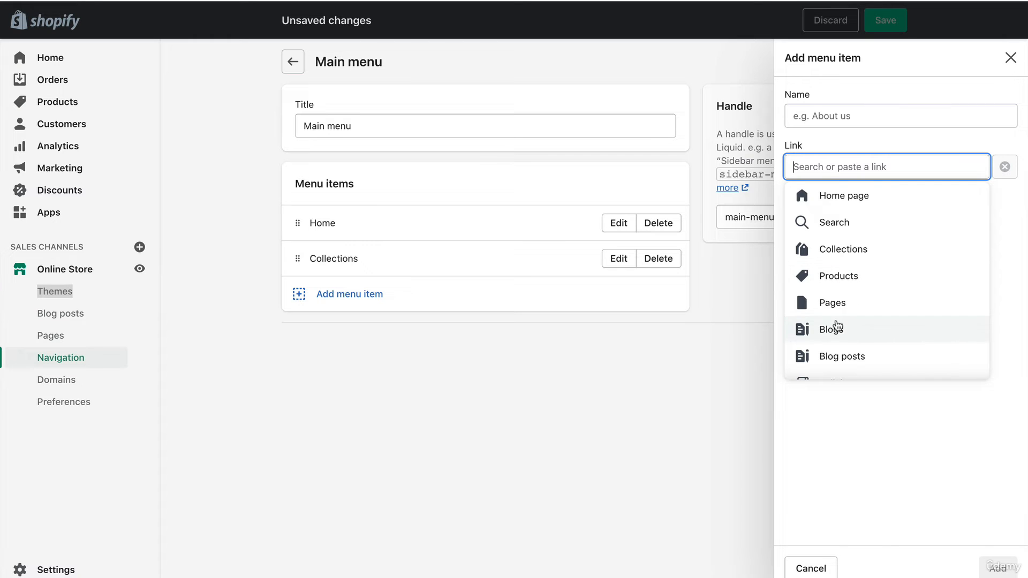
pyautogui.scroll(-1, 843, 341)
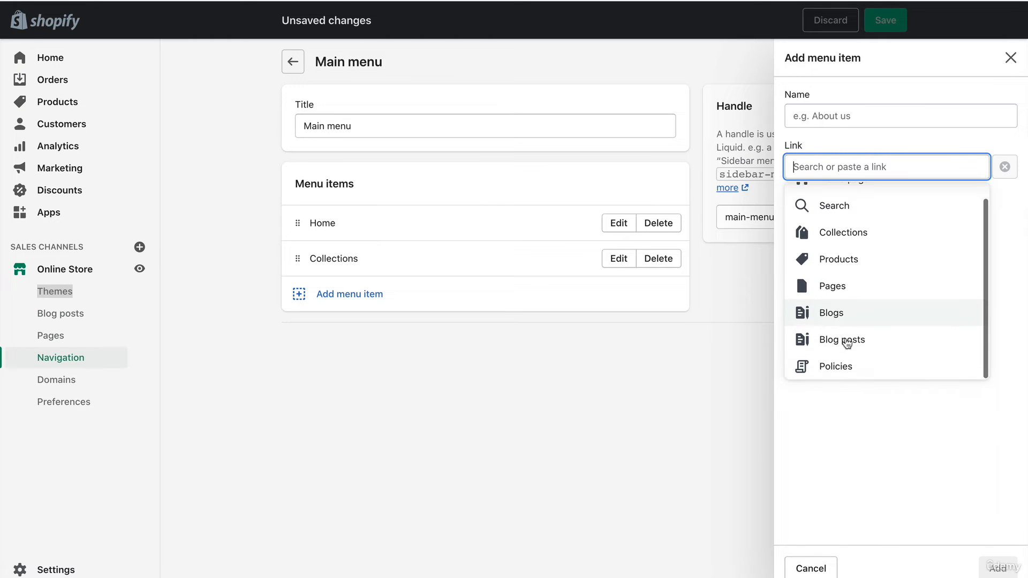
pyautogui.scroll(1, 843, 338)
pyautogui.click(830, 248)
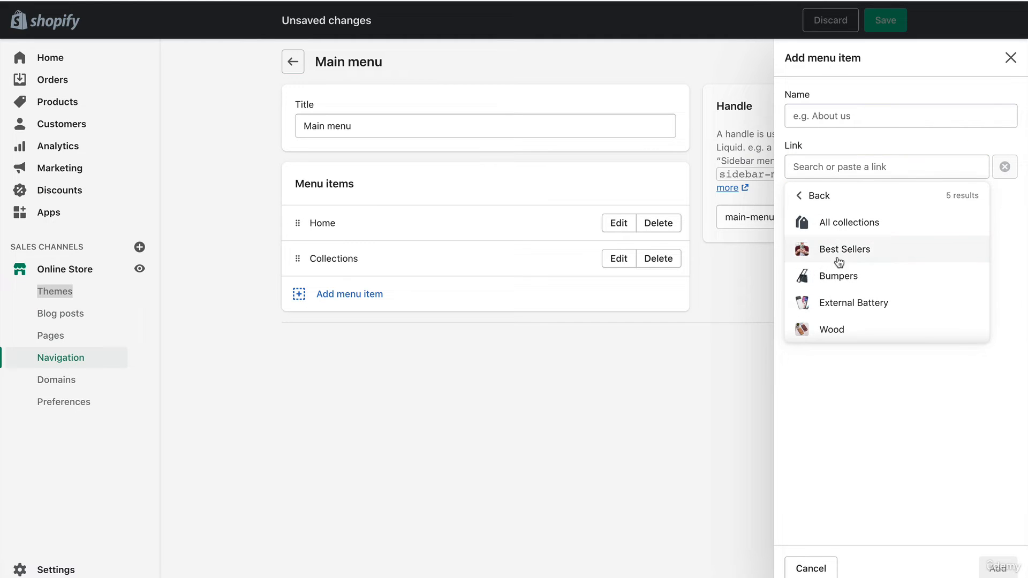
pyautogui.click(809, 284)
pyautogui.click(850, 114)
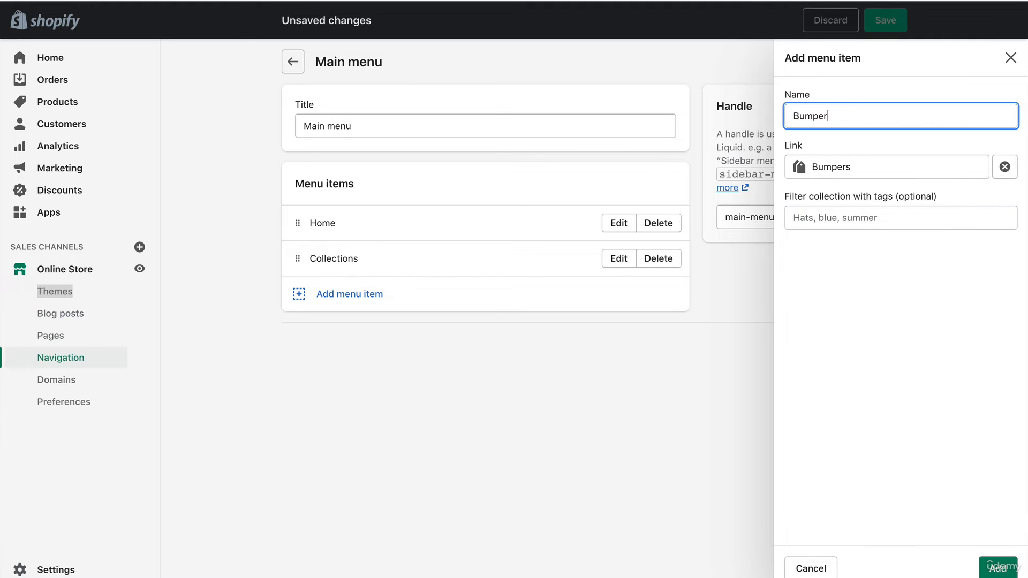
pyautogui.write('Cases')
pyautogui.click(995, 567)
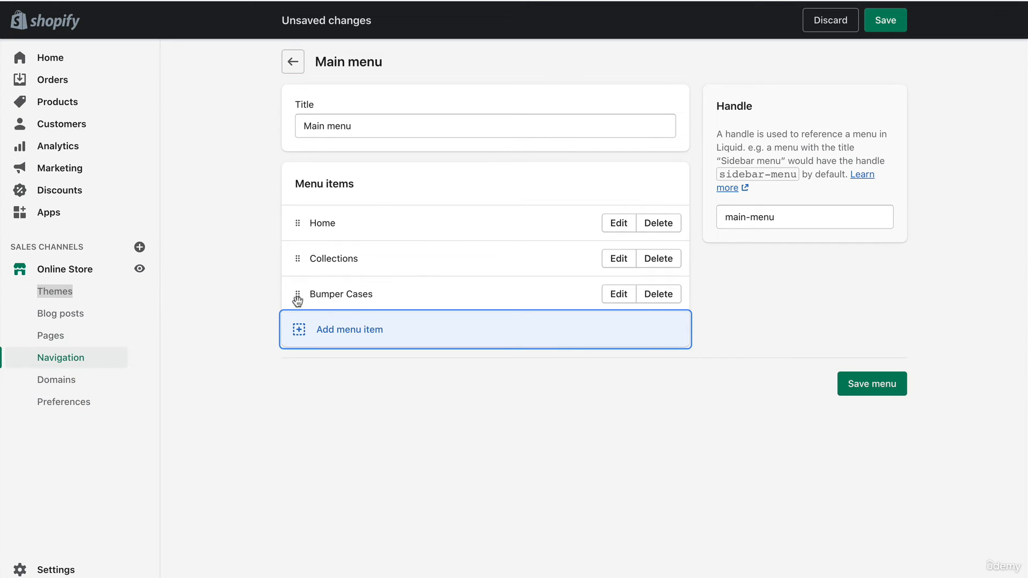
pyautogui.moveTo(297, 294); pyautogui.dragTo(334, 293)
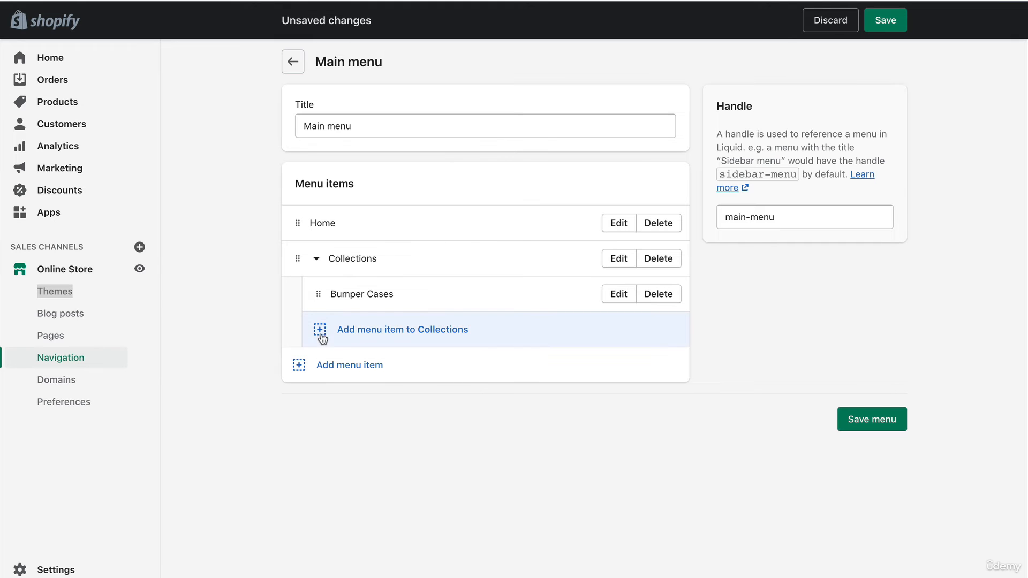
# Step: Add a submenu item under Collections named External Battery Cases, linked to the External Battery collection
pyautogui.click(392, 330)
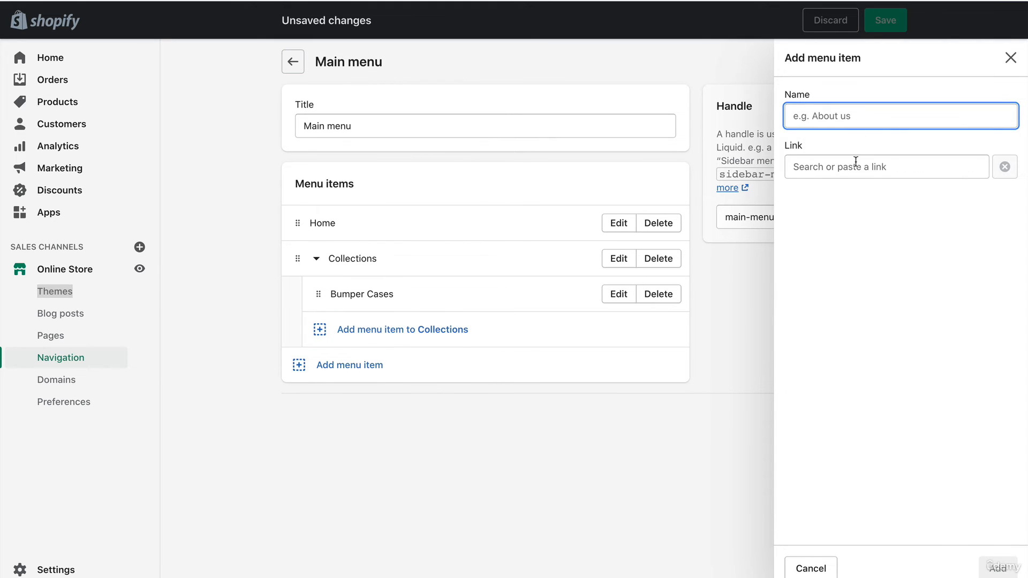
pyautogui.click(856, 166)
pyautogui.click(851, 250)
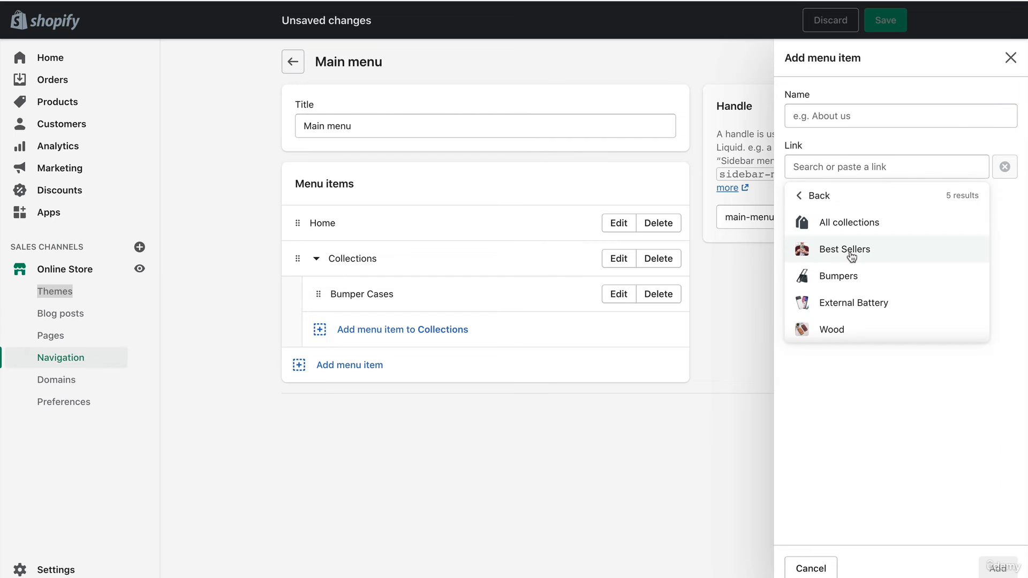
pyautogui.click(851, 303)
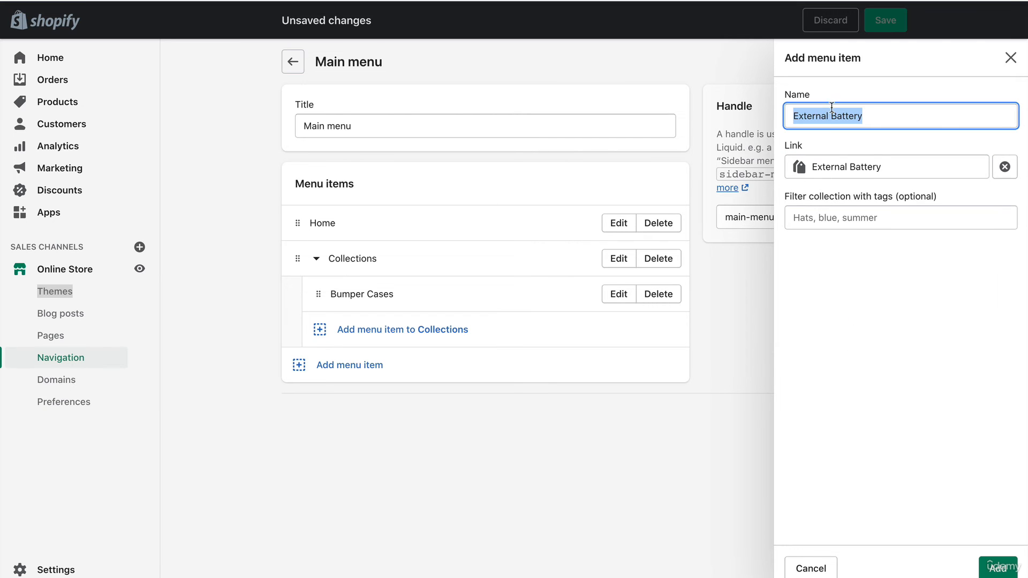
pyautogui.click(873, 115)
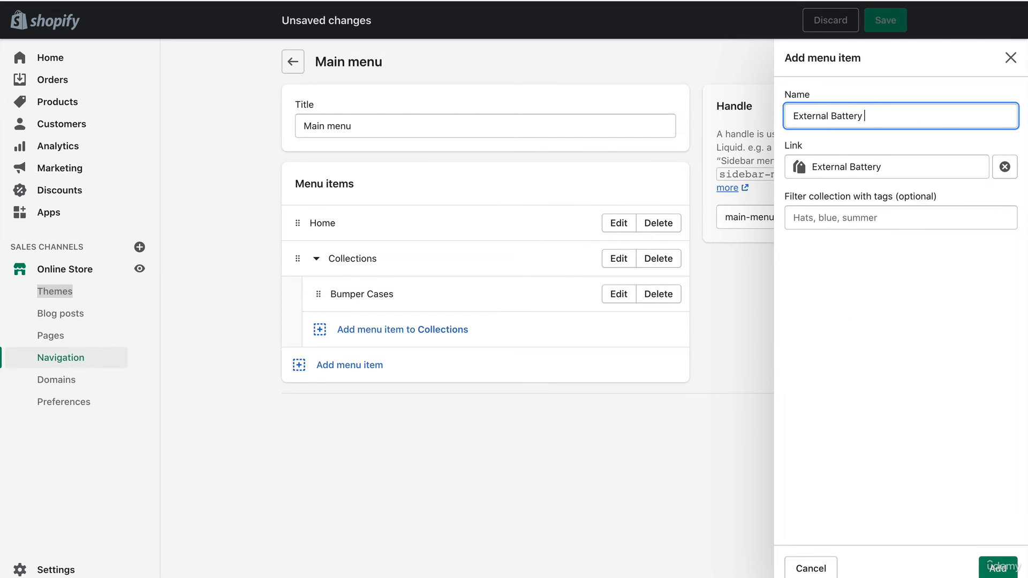
pyautogui.hotkey('ctrl', 'a')
pyautogui.write('Bat')
pyautogui.hotkey('ctrl', 'z')
pyautogui.click(903, 120)
pyautogui.write('Case')
pyautogui.press('Return')
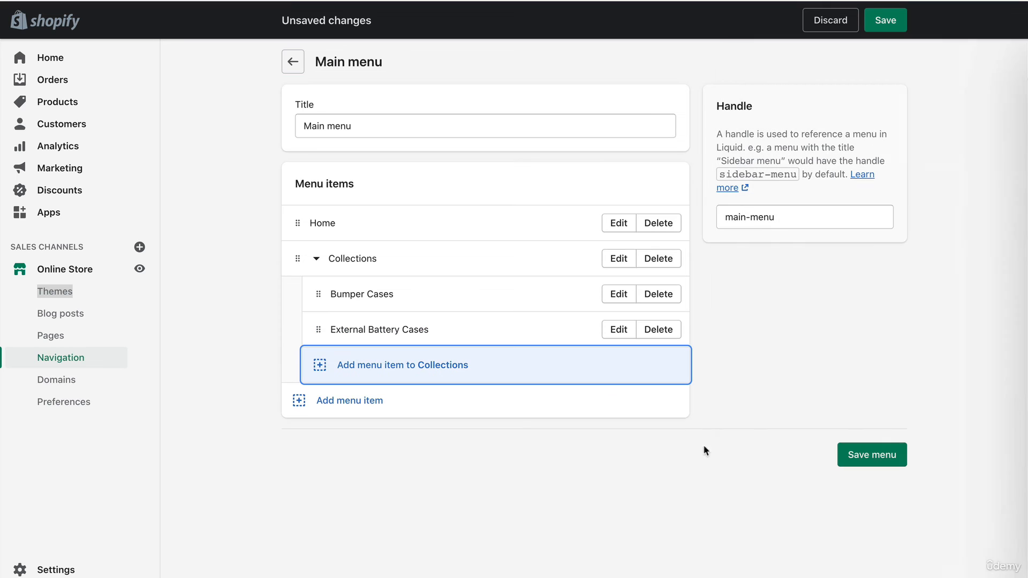
# Step: Add a submenu item under Collections named Wooden Cases, linked to the Wood collection
pyautogui.click(410, 377)
pyautogui.click(870, 169)
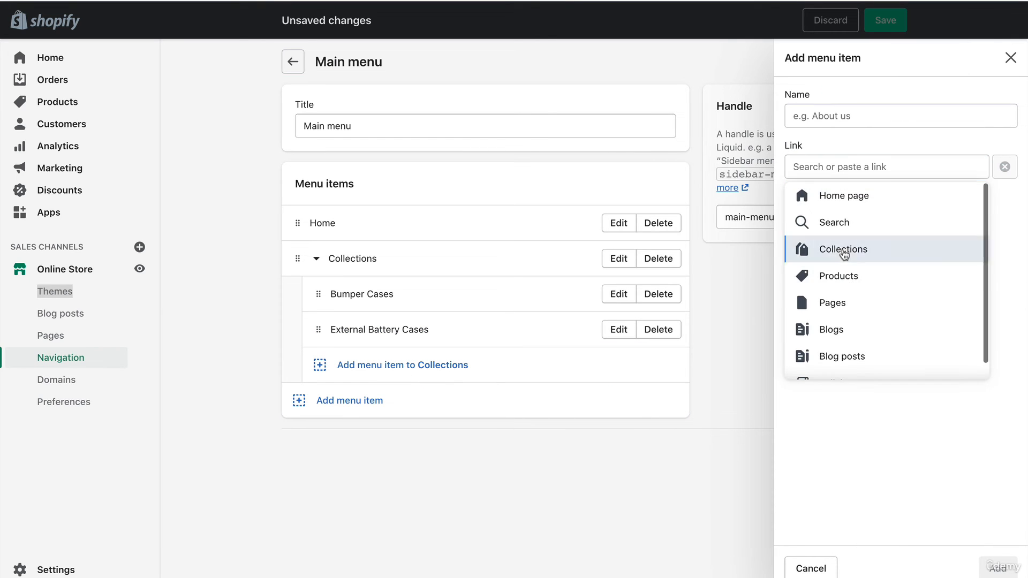
pyautogui.click(842, 249)
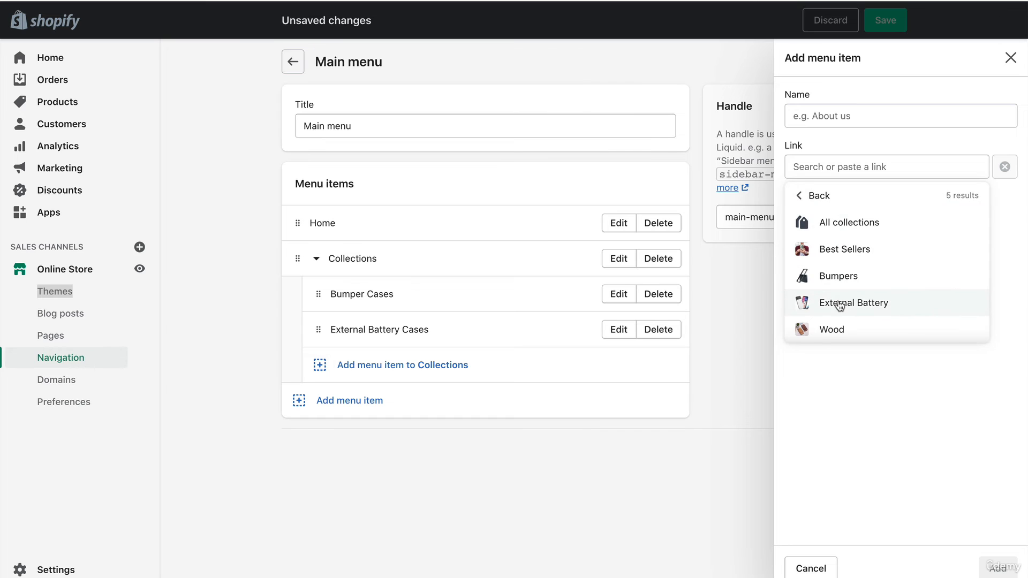
pyautogui.click(839, 329)
pyautogui.click(853, 114)
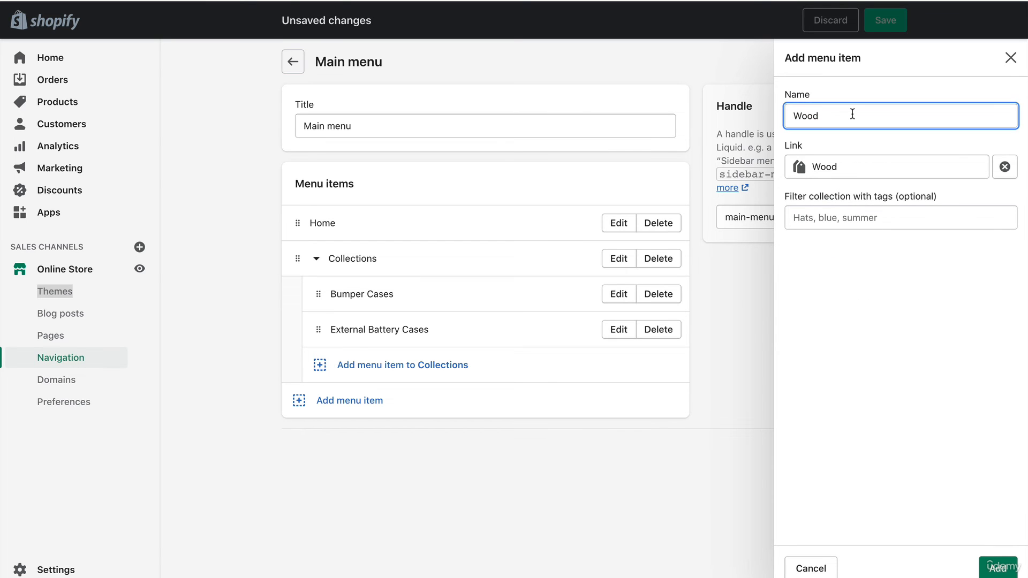
pyautogui.write('en Cases')
pyautogui.click(986, 568)
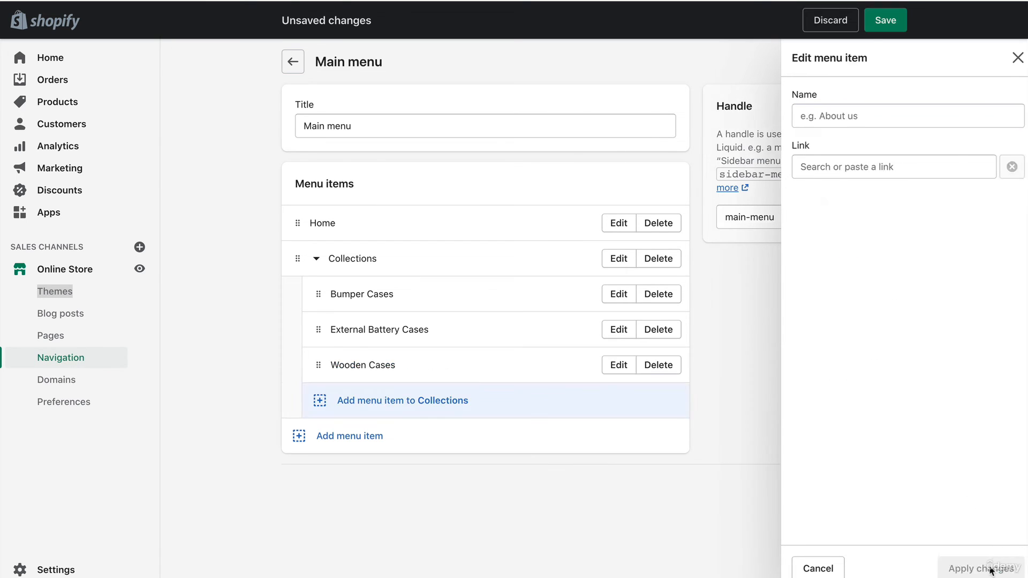
# Step: Add a Best Sellers submenu item under Collections, linked to the Best Sellers collection, and save the main menu
pyautogui.click(432, 403)
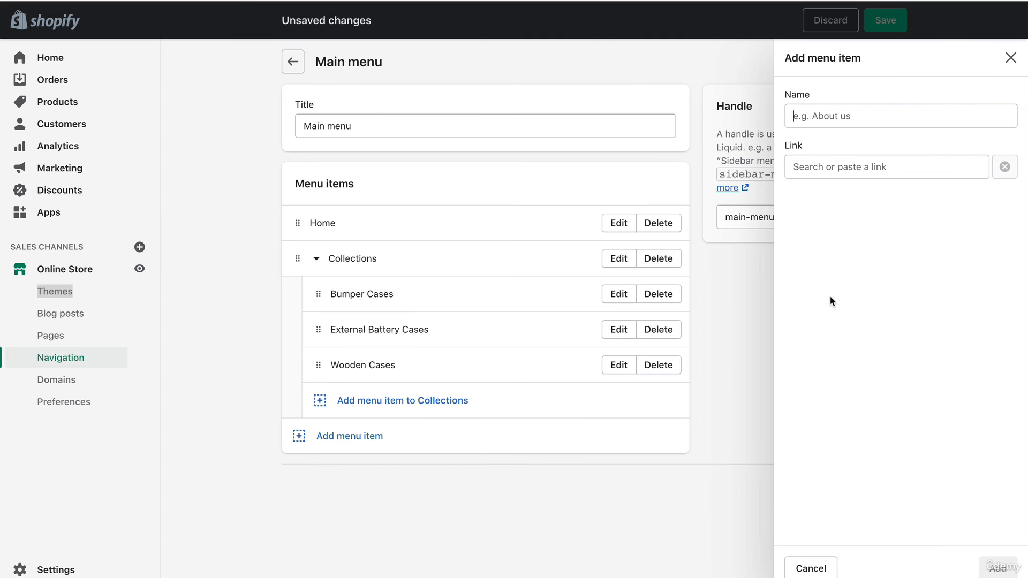
pyautogui.click(854, 164)
pyautogui.click(846, 259)
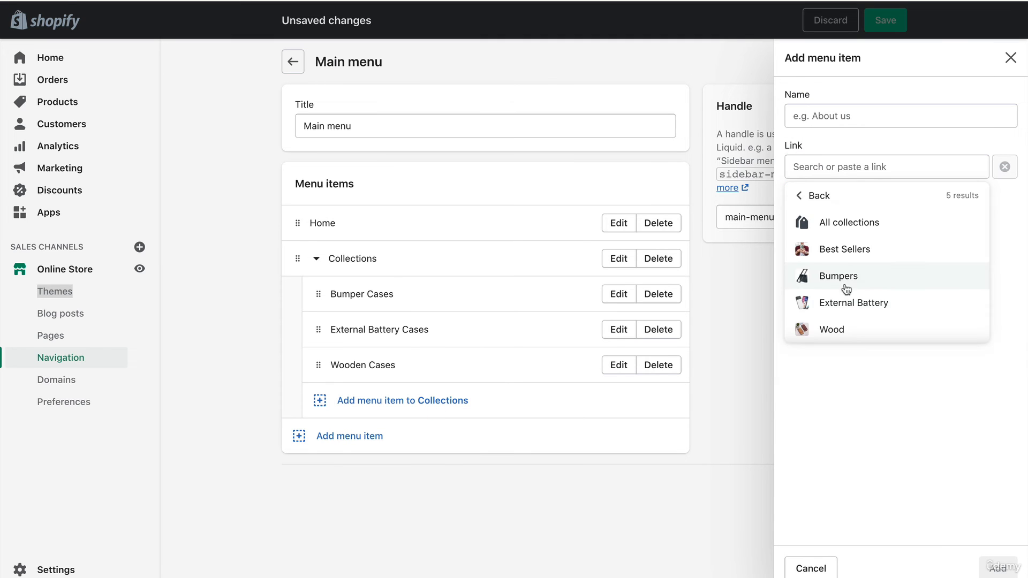
pyautogui.click(830, 246)
pyautogui.click(848, 118)
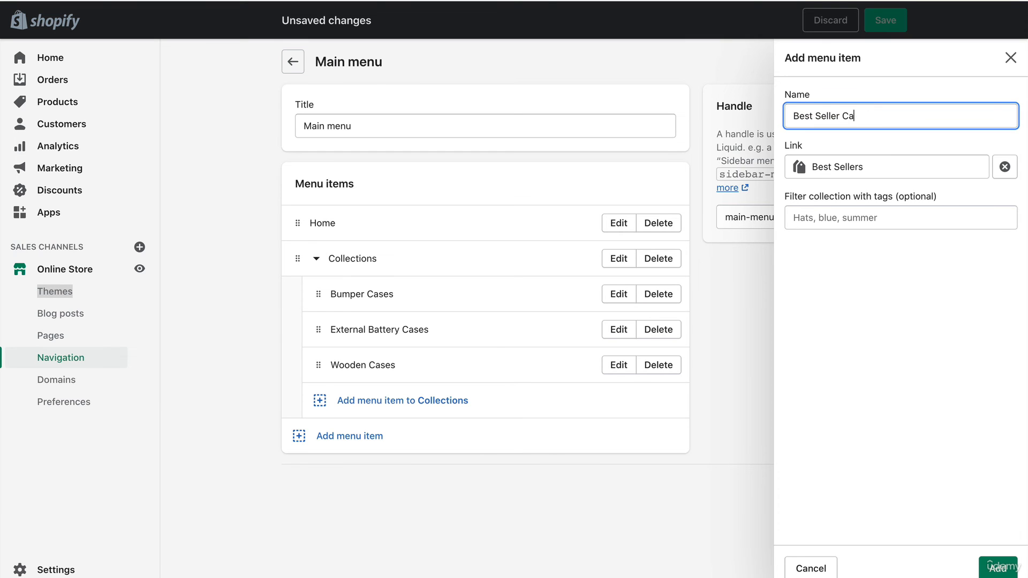
pyautogui.click(997, 568)
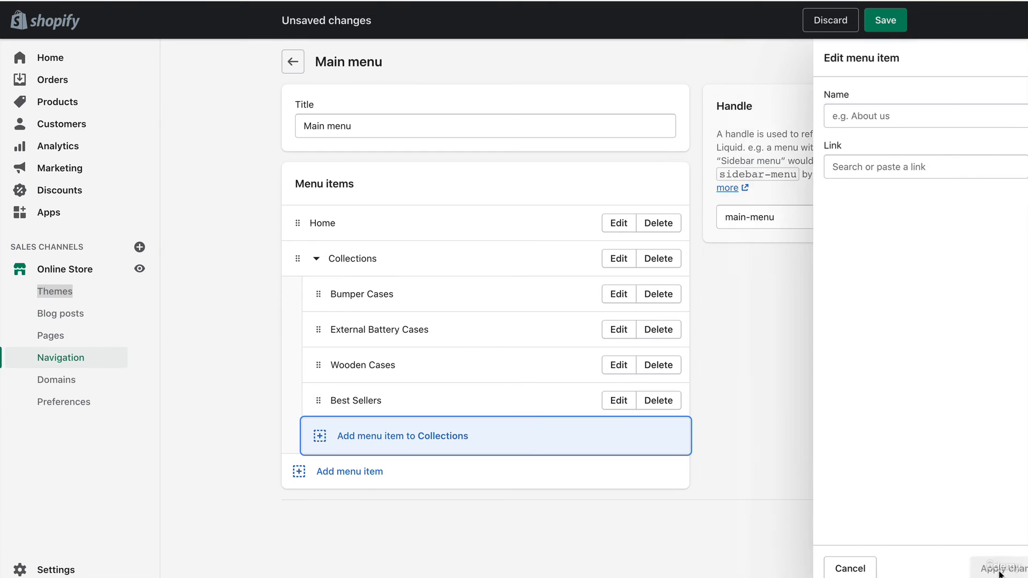
pyautogui.click(883, 527)
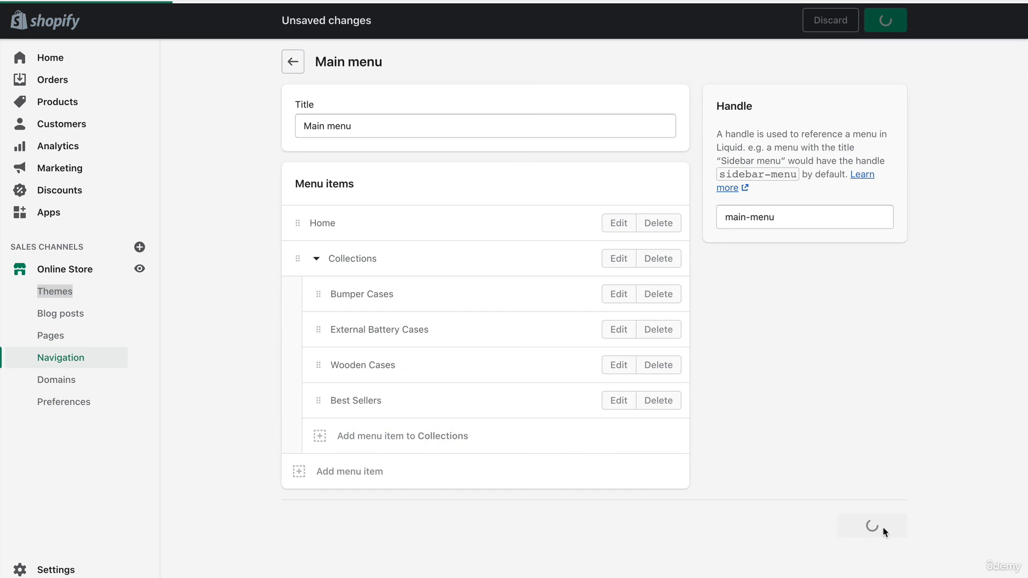
# Step: View the live storefront from the Themes page and check the submenu items under Collections in the header
pyautogui.click(317, 260)
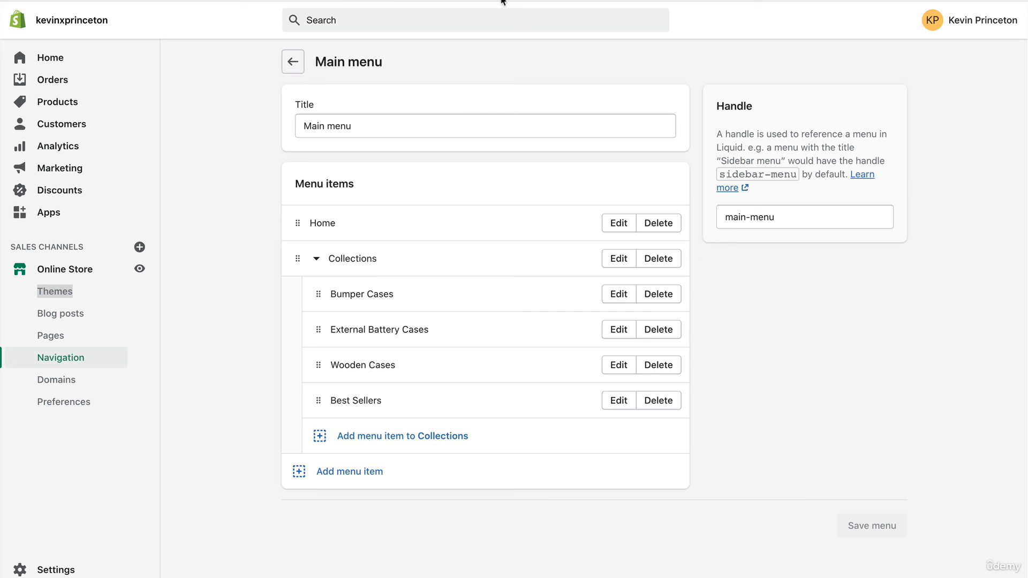
pyautogui.click(82, 270)
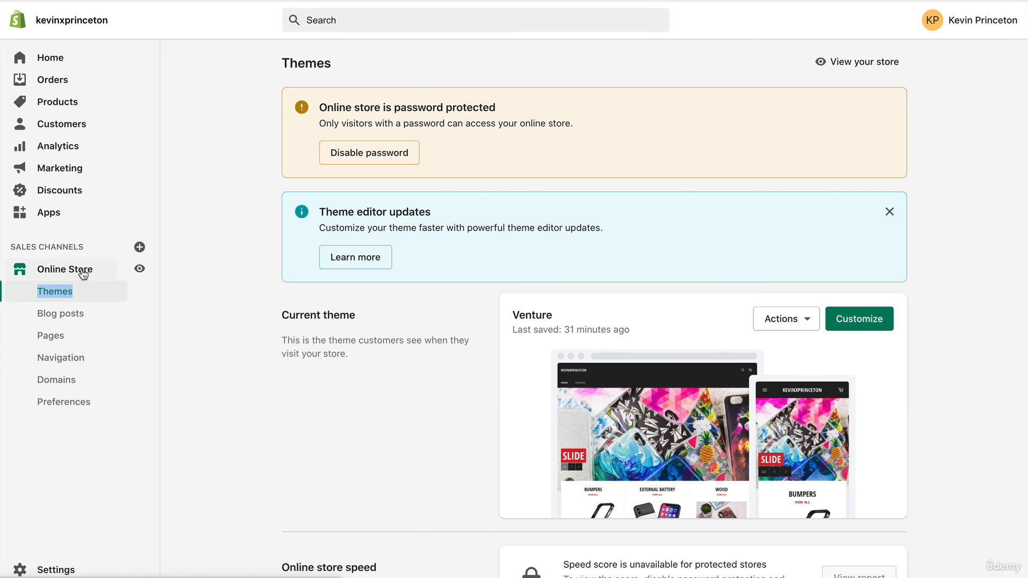
pyautogui.click(857, 63)
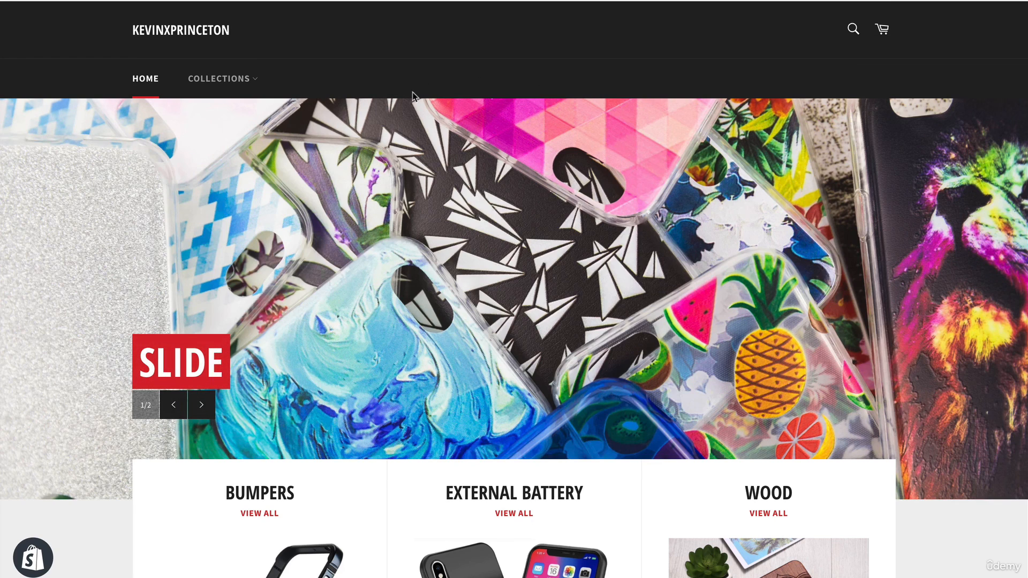
pyautogui.click(256, 82)
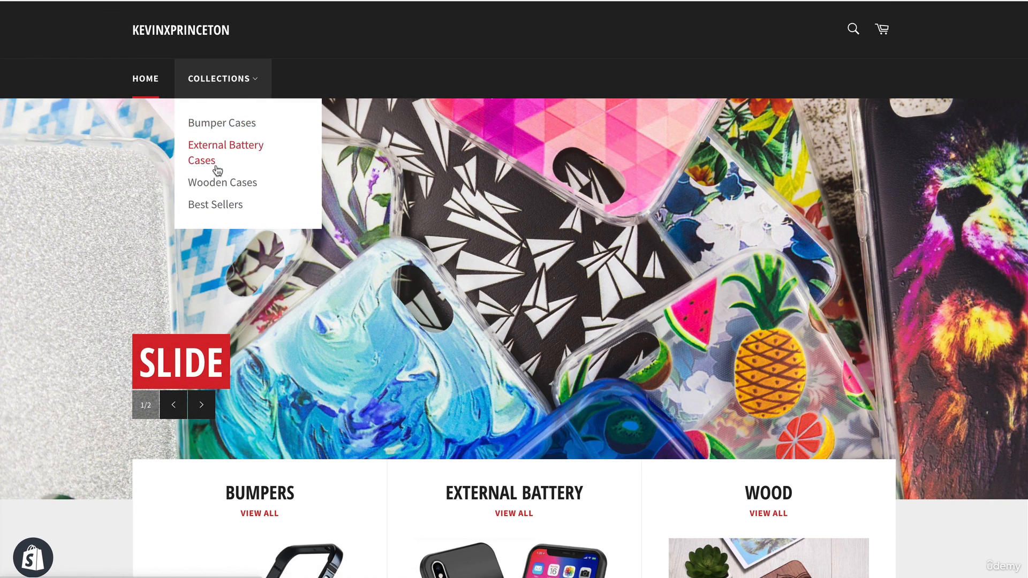